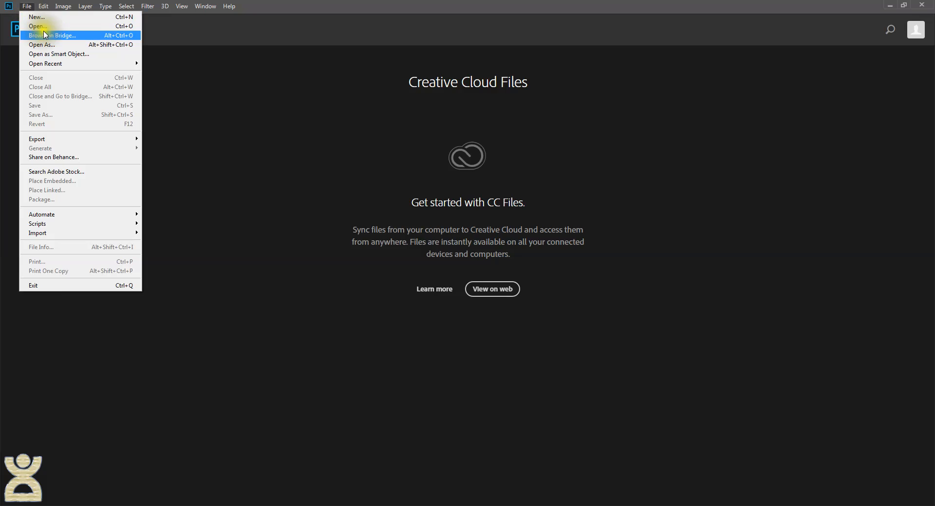
Step: Open the images 3row-yellowflower.png and Yoga.png together
click(46, 26)
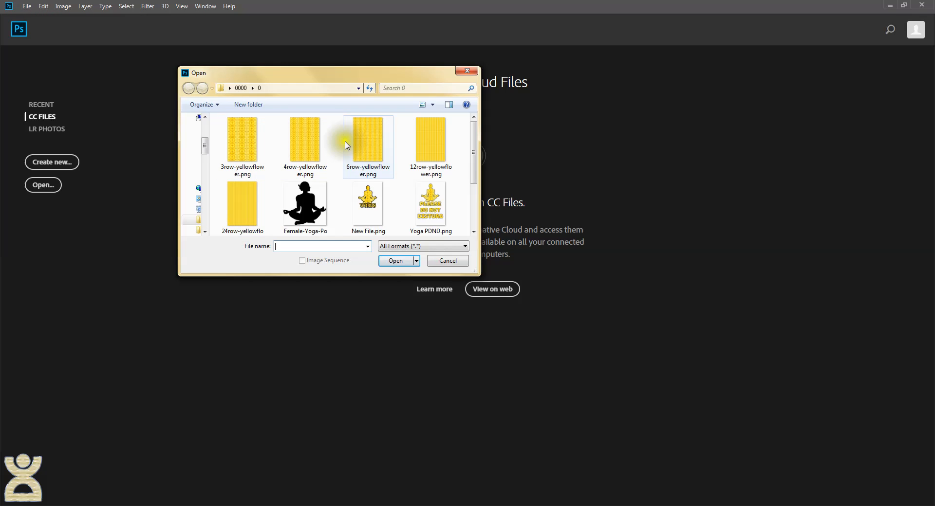
click(243, 145)
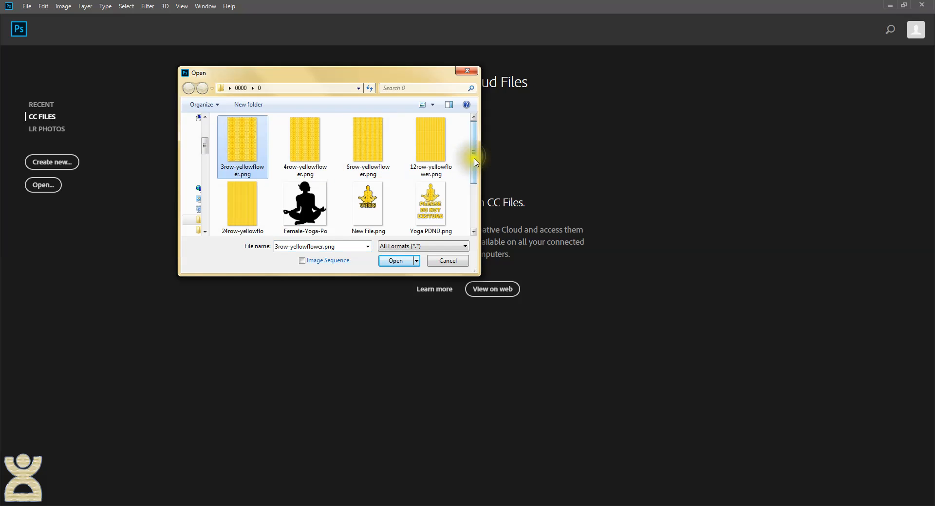
drag(475, 156, 473, 200)
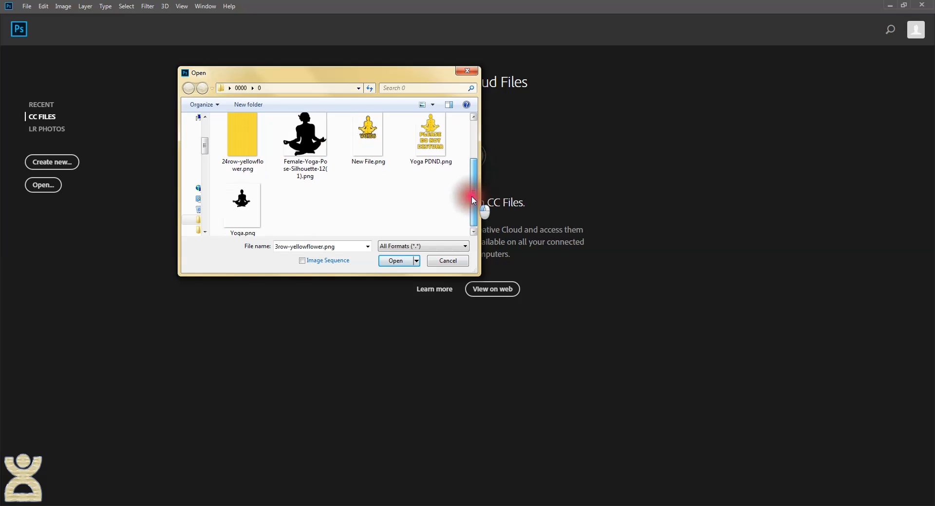
ctrl+click(247, 200)
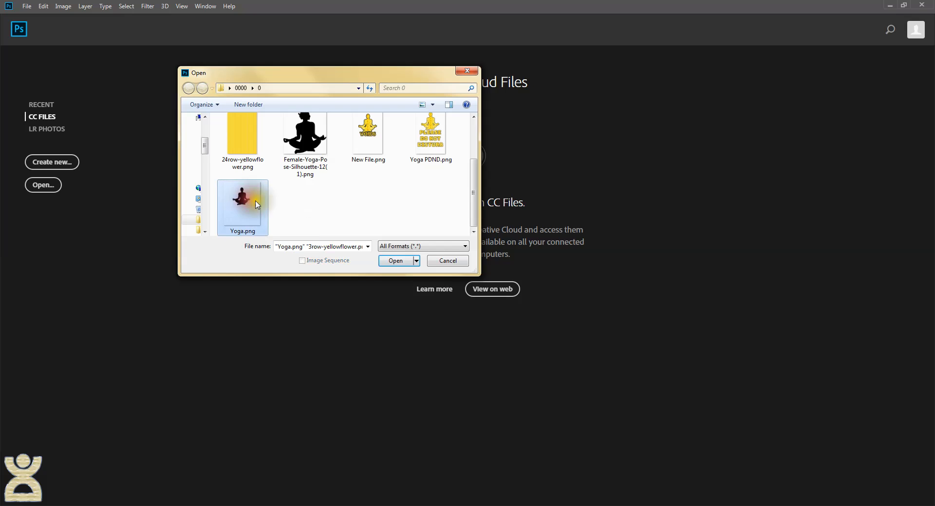
click(397, 261)
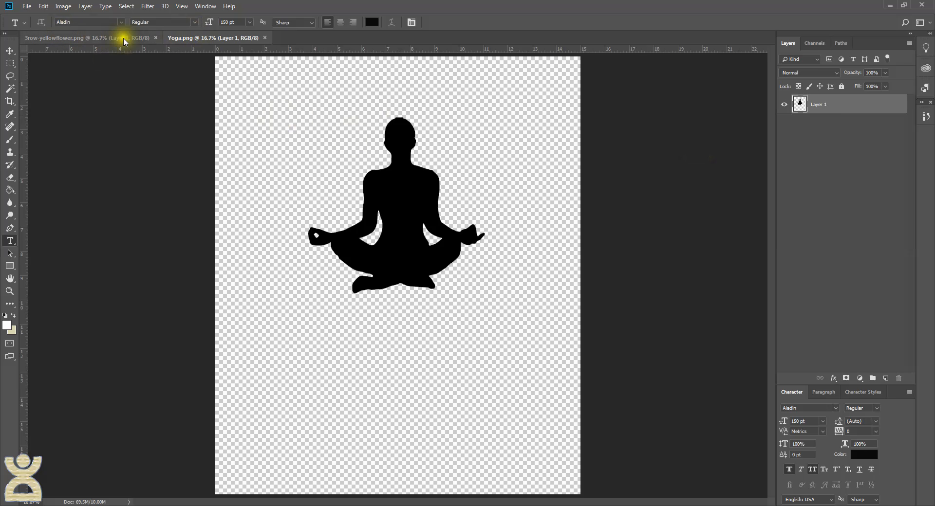
Step: Duplicate the yoga silhouette layer into the 3row-yellowflower.png document as Layer 2
right_click(844, 105)
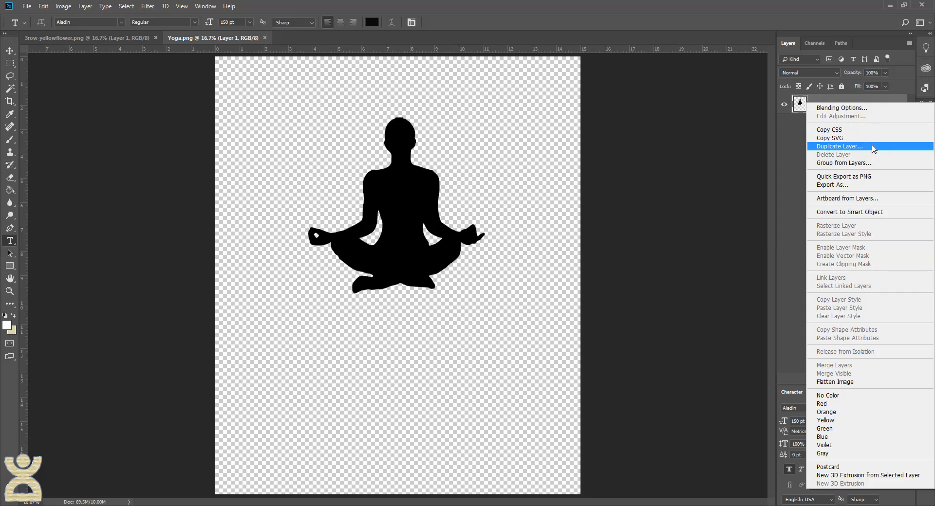
click(867, 148)
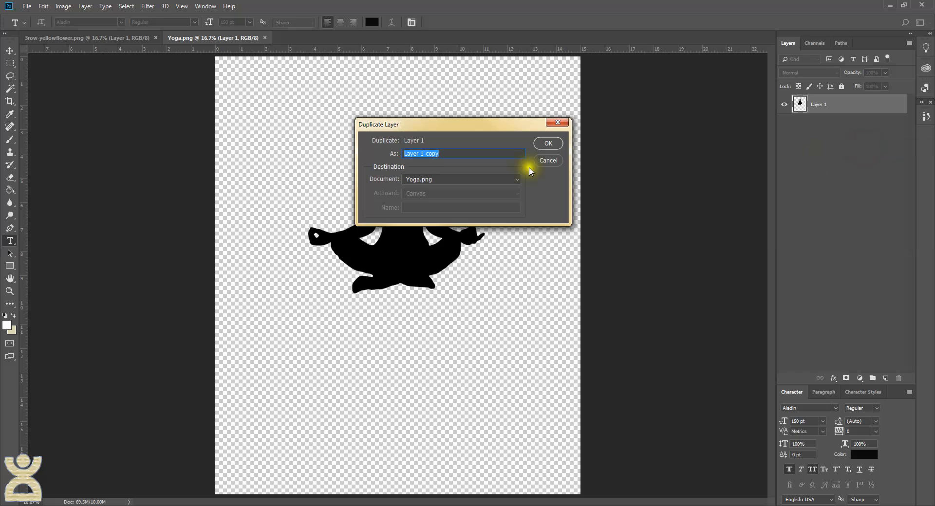
click(416, 180)
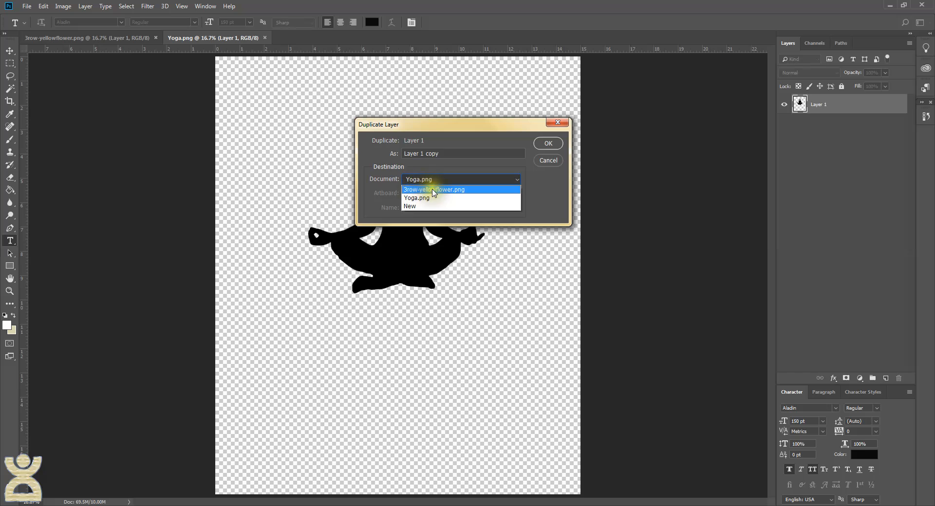
click(431, 190)
click(430, 181)
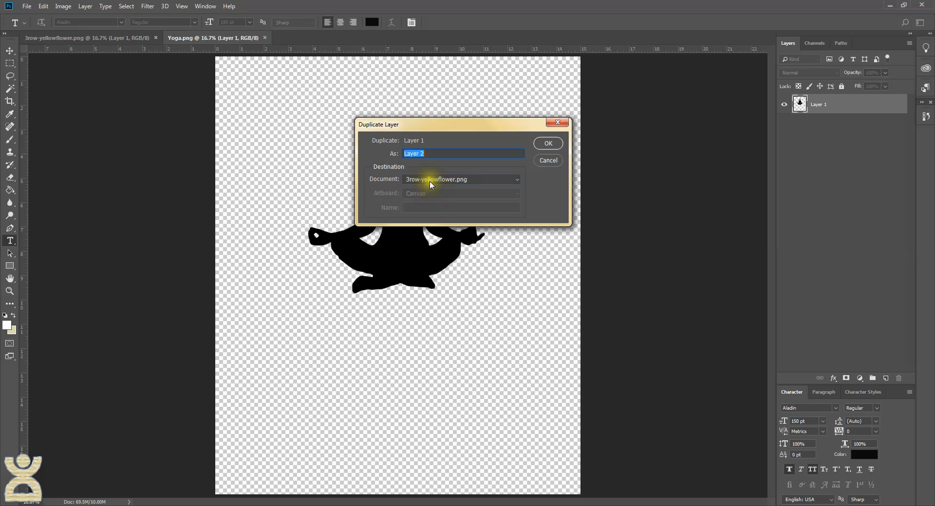
click(552, 144)
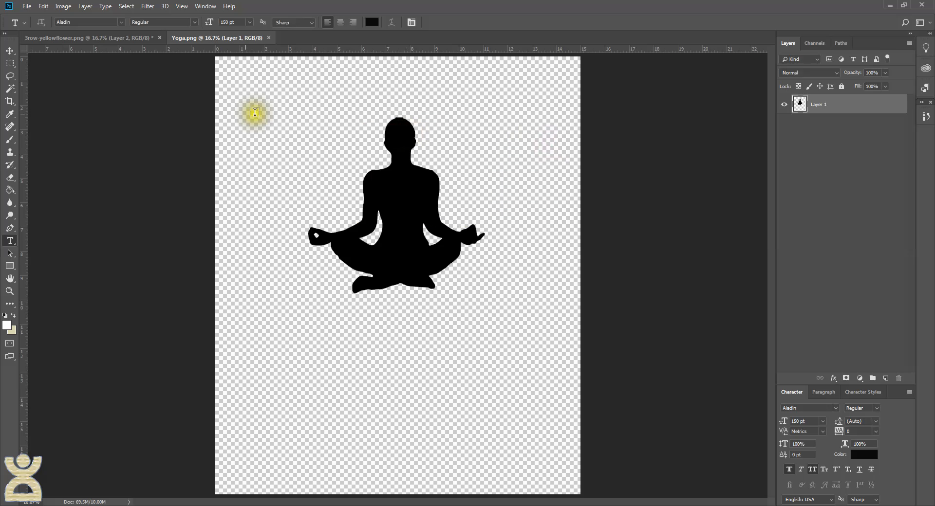
Step: In the 3row-yellowflower.png document, move the silhouette to the horizontal middle of the canvas's upper half
click(81, 36)
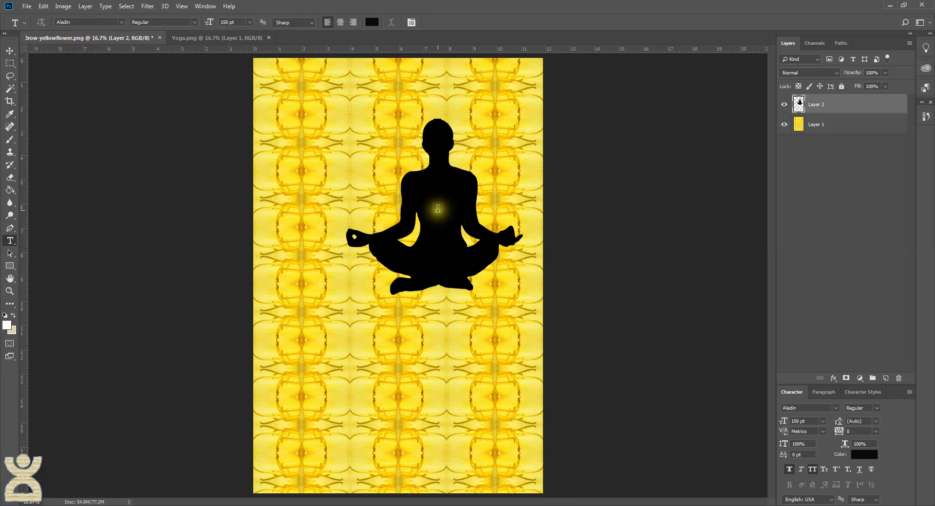
click(9, 51)
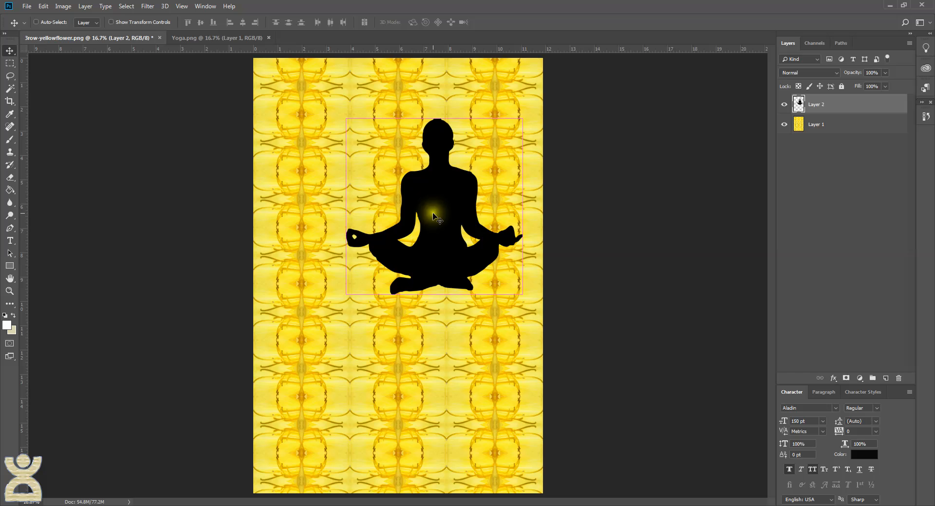
drag(425, 214, 396, 200)
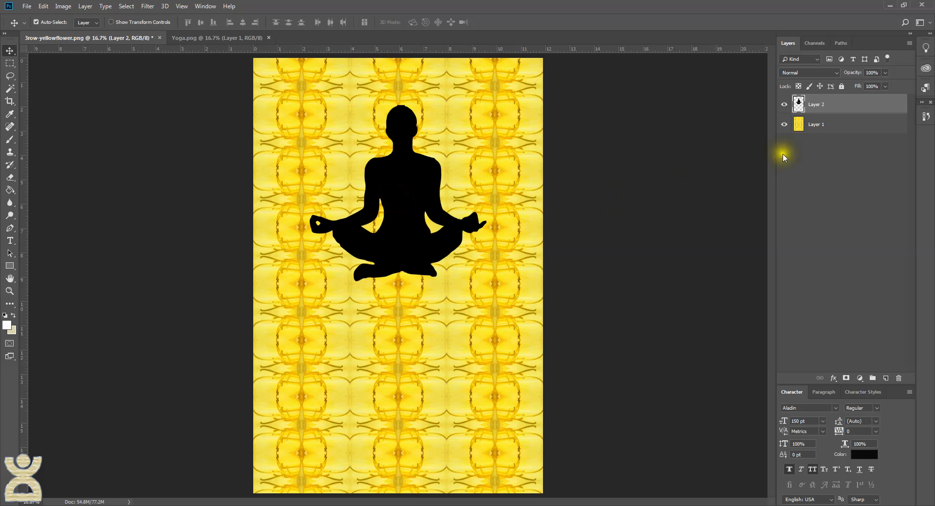
Step: Add the text "WORDS" as a new text layer at the silhouette's feet and commit it
click(10, 241)
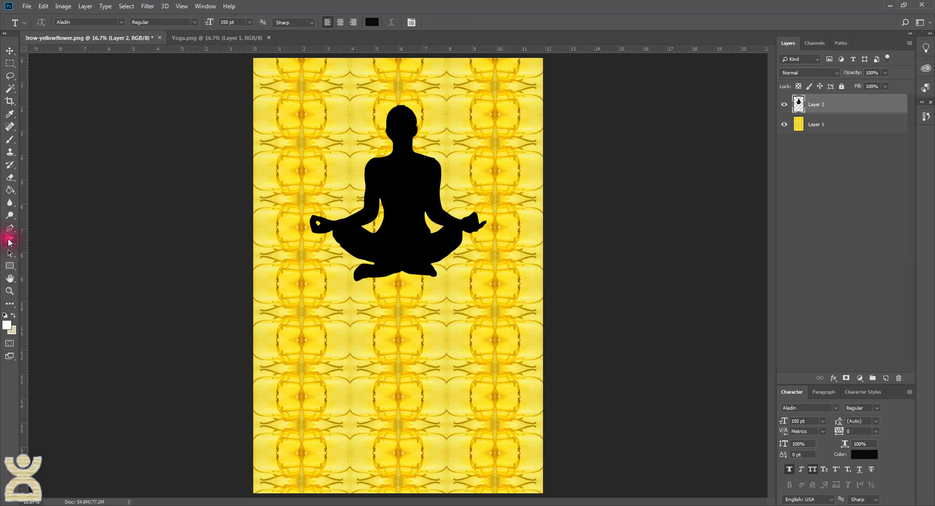
click(340, 300)
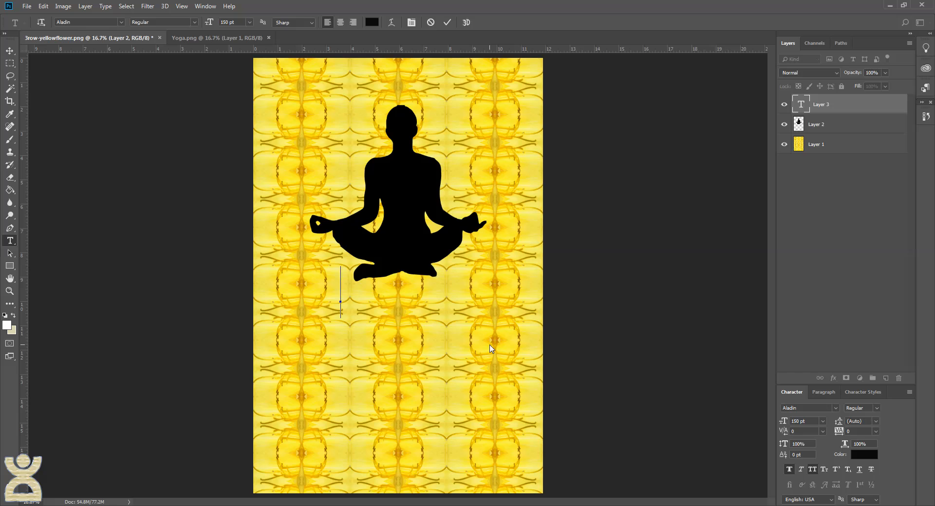
text(WO)
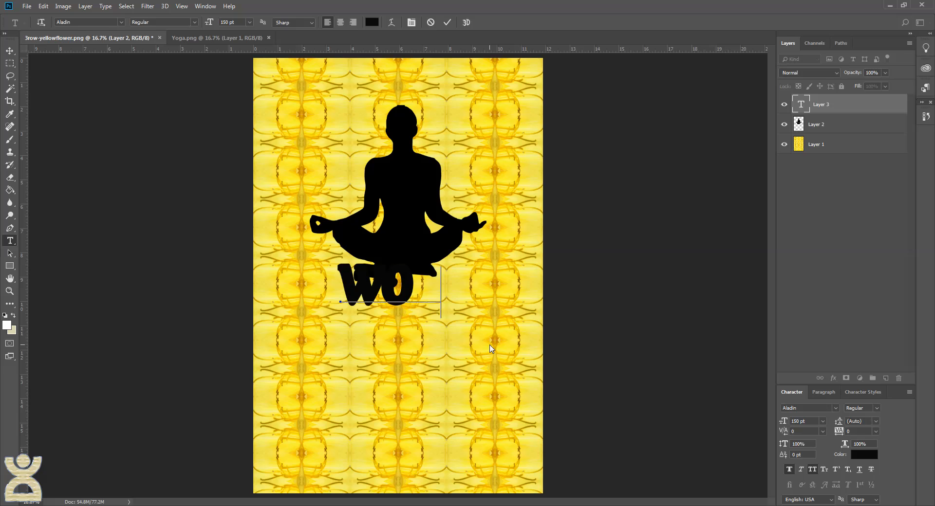
text(RDS)
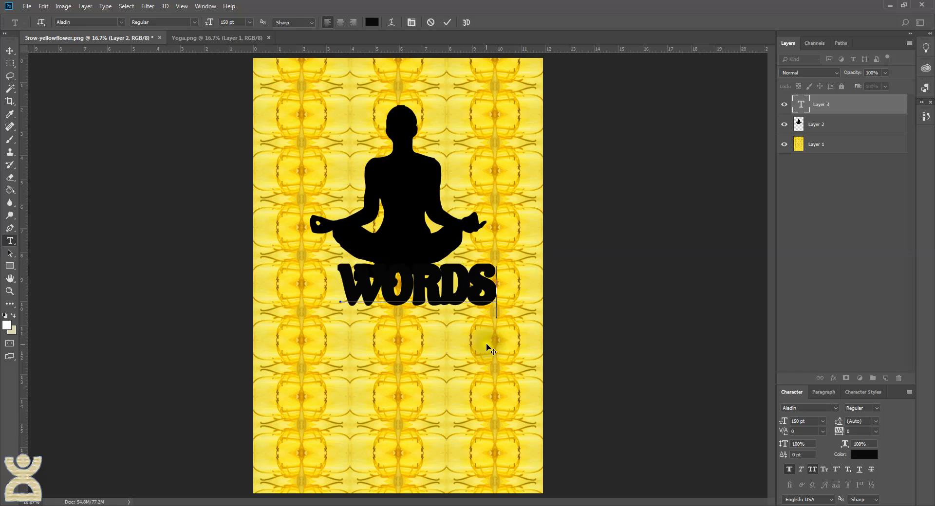
click(852, 106)
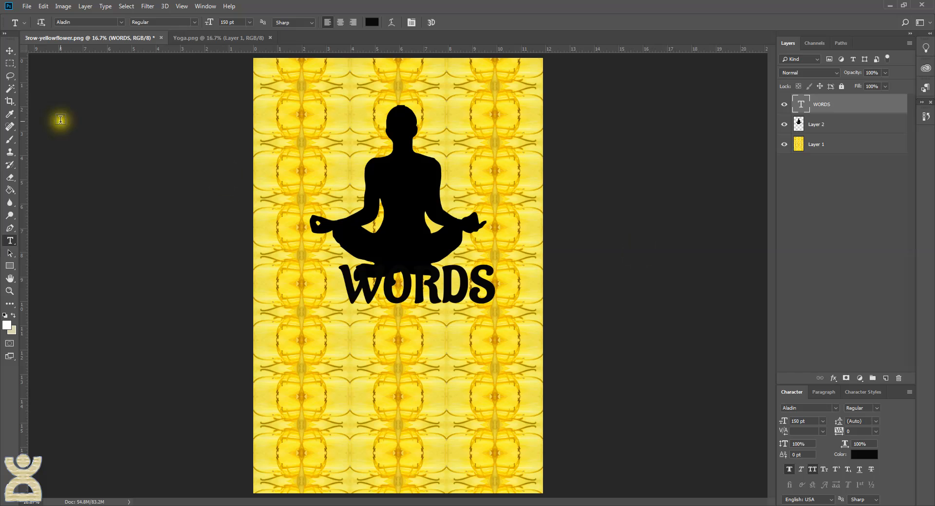
Step: Move the WORDS text down so it sits centered just below the silhouette
click(11, 51)
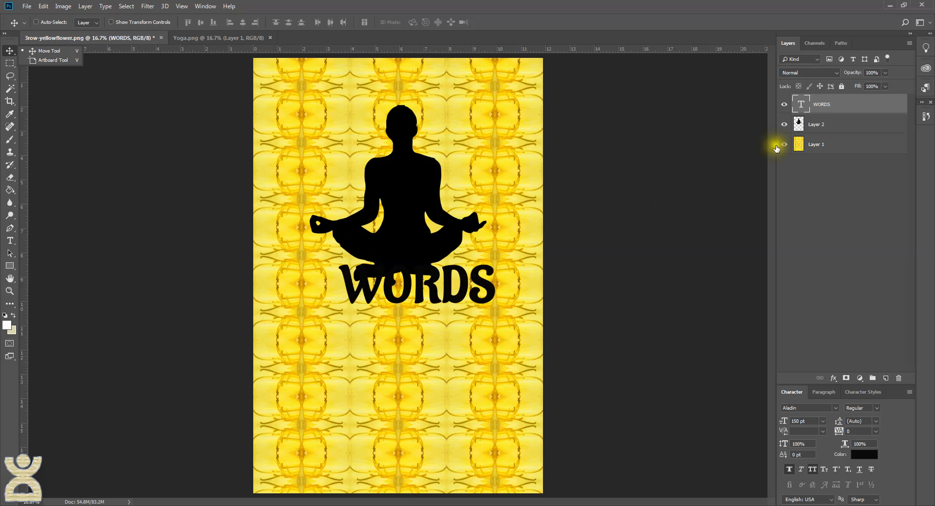
key(ctrl)
drag(452, 295, 429, 313)
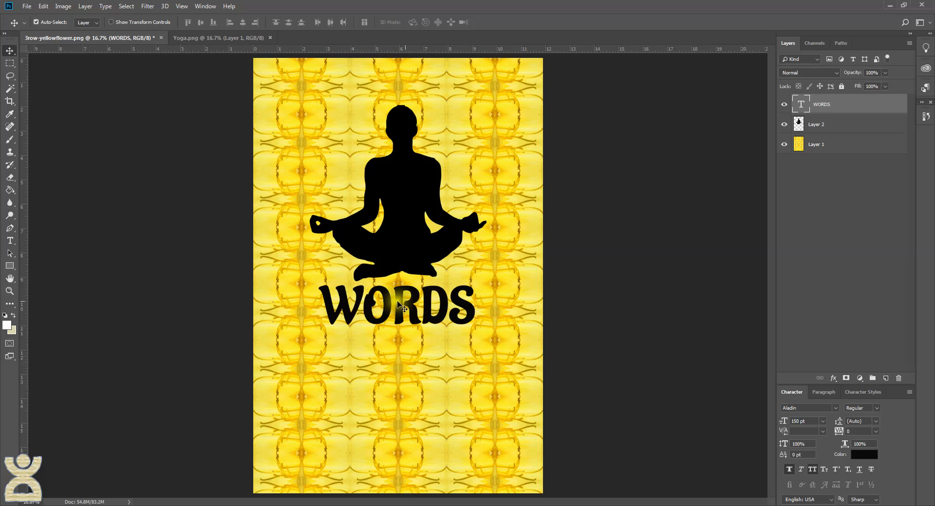
Step: Set the font size of the WORDS text to 100 pt
click(822, 421)
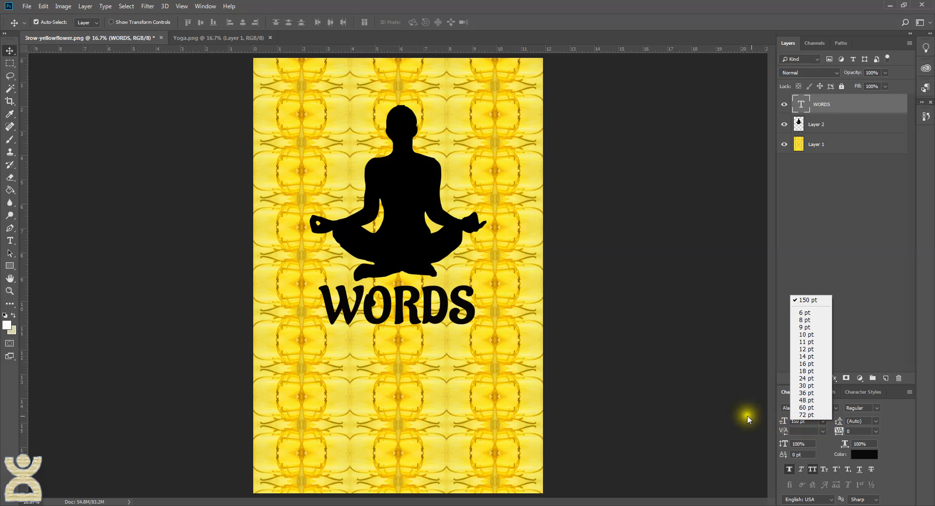
click(811, 423)
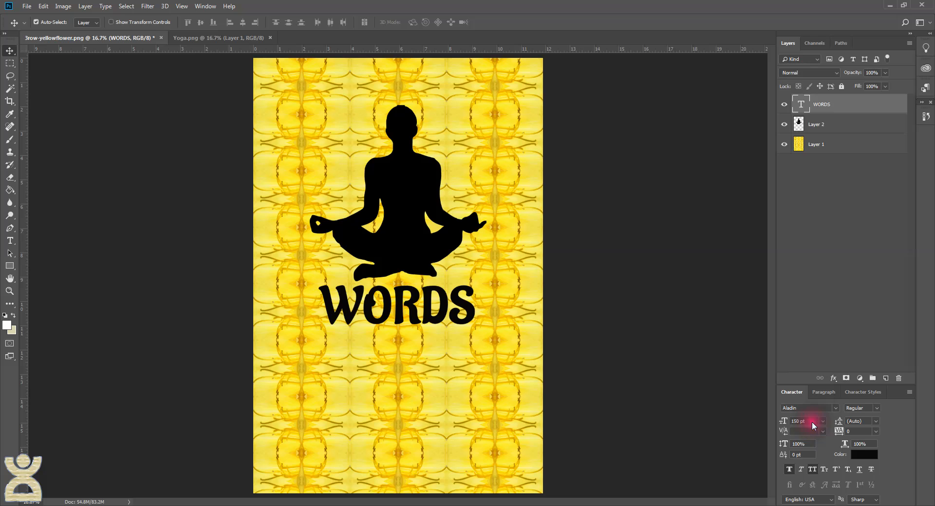
drag(811, 421, 790, 420)
key(Return)
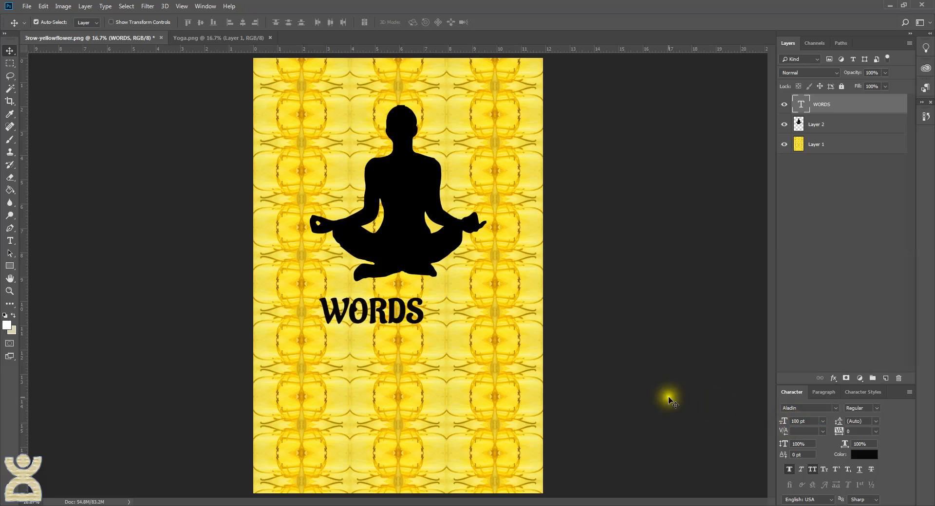
Step: Undo the accidental shift of the flower background and center the 100 pt WORDS text under the silhouette
drag(412, 338, 430, 338)
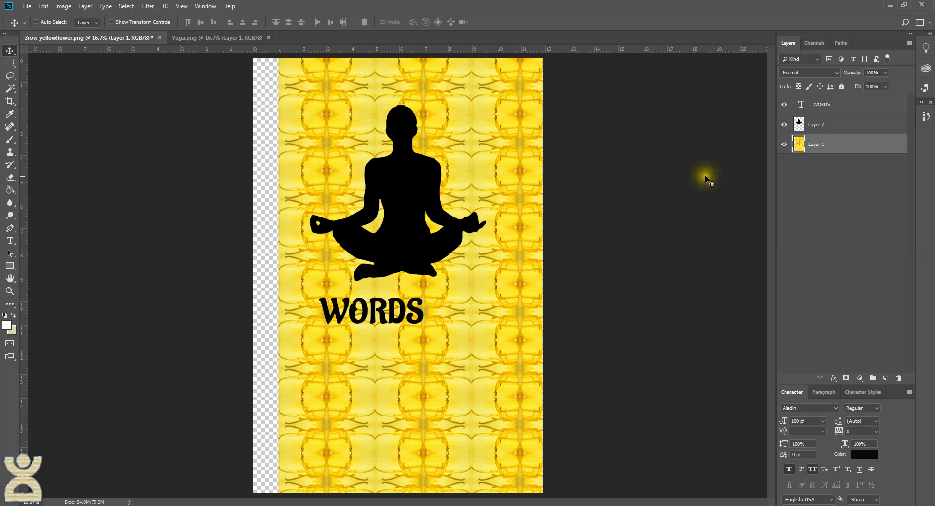
key(ctrl+z)
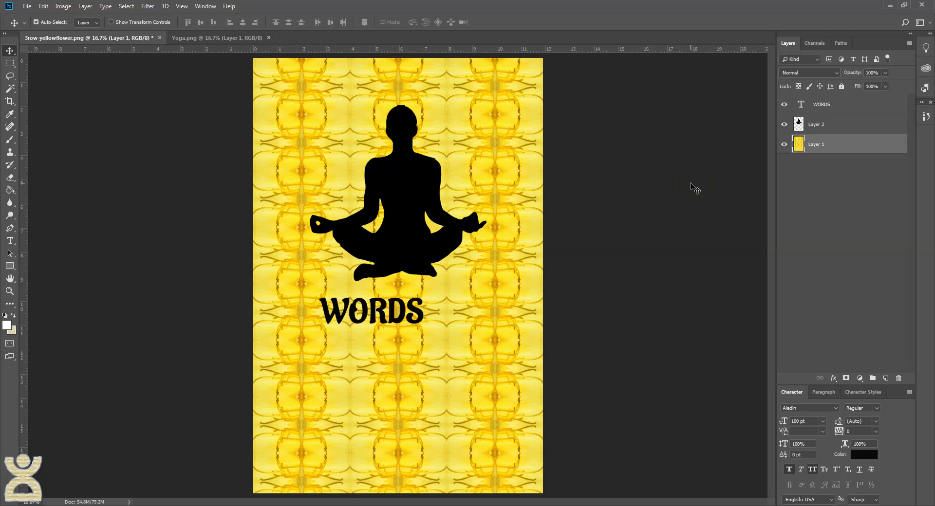
click(836, 106)
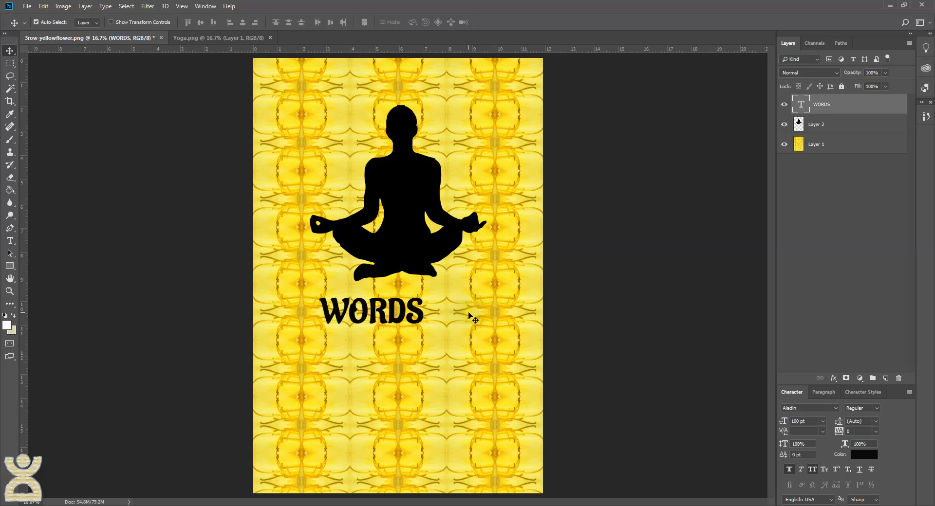
drag(412, 331, 435, 319)
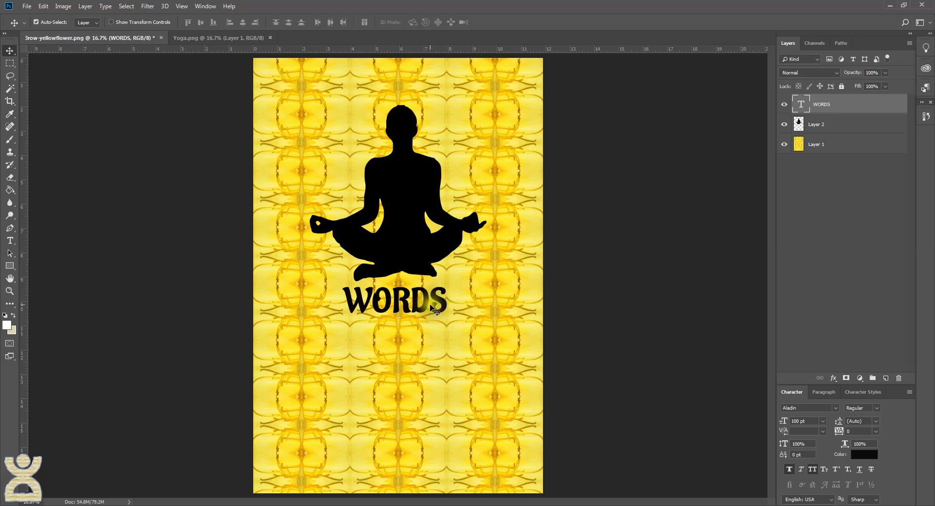
Step: Set the WORDS text size to 150 pt and center it again just below the silhouette
click(821, 108)
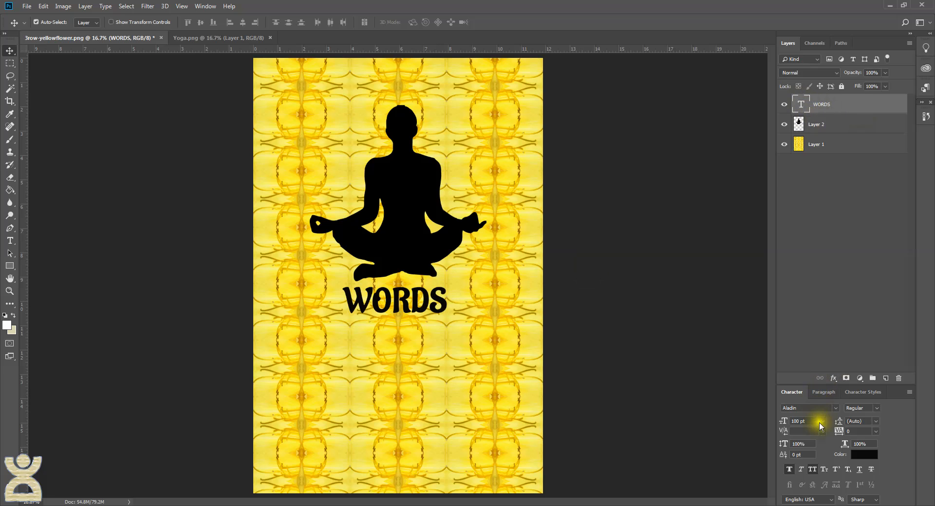
drag(810, 420, 778, 420)
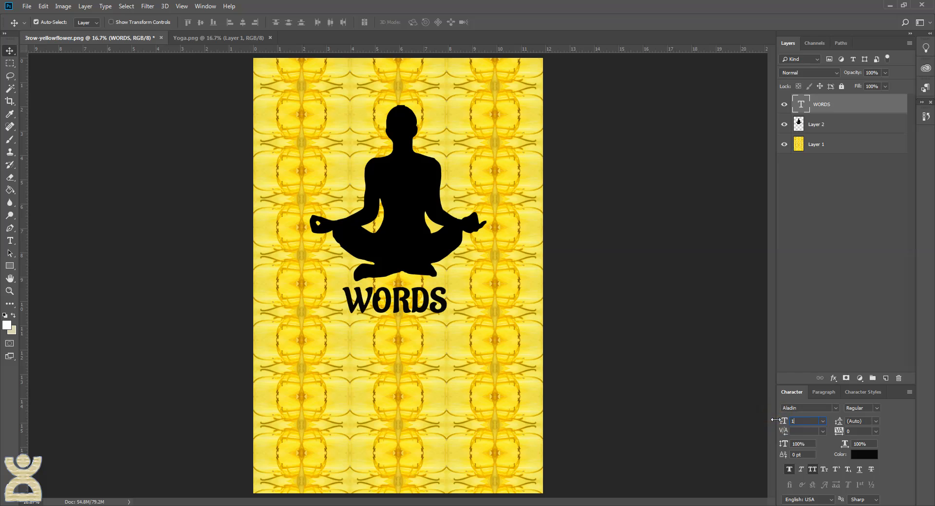
key(Return)
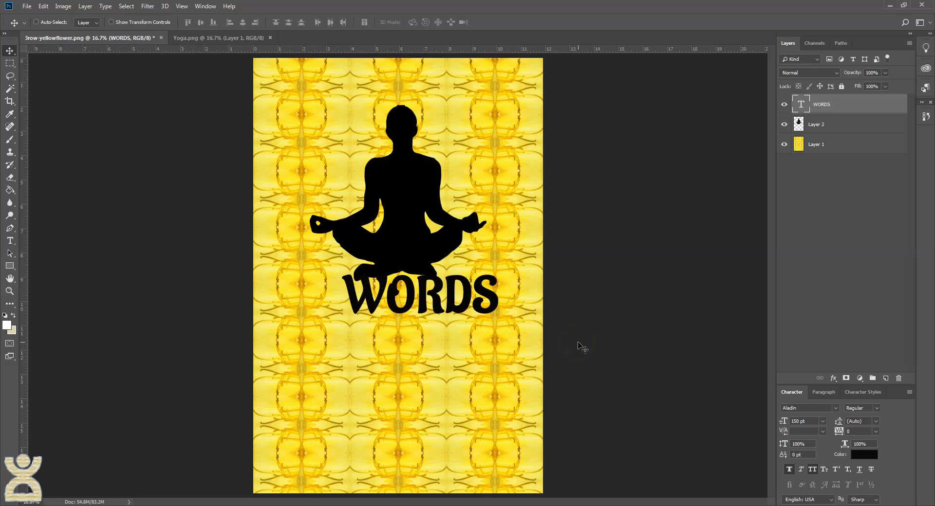
drag(579, 346, 557, 352)
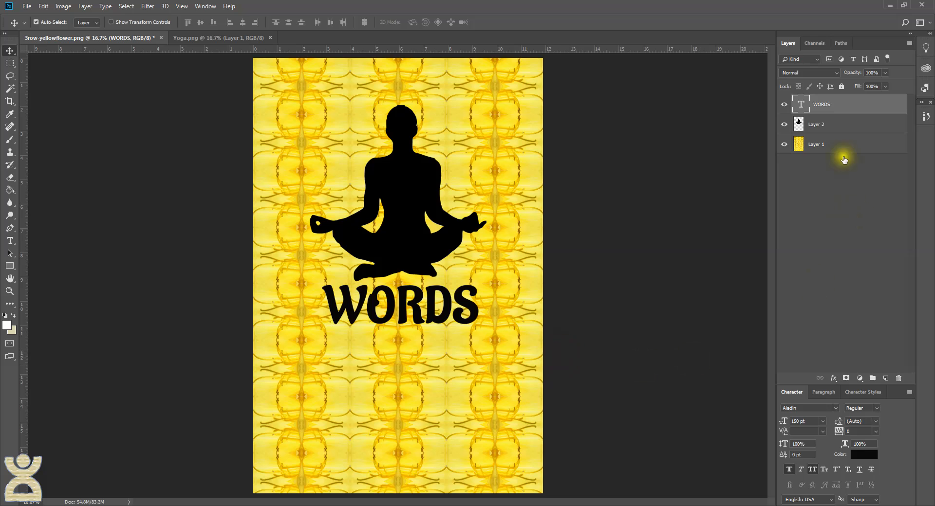
Step: Merge the WORDS text layer and the silhouette layer into one layer
ctrl+click(854, 125)
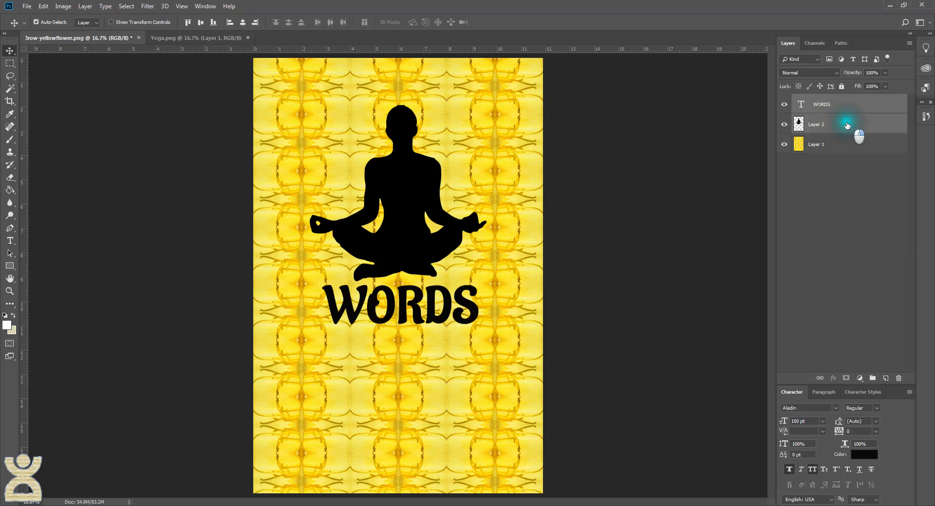
right_click(847, 126)
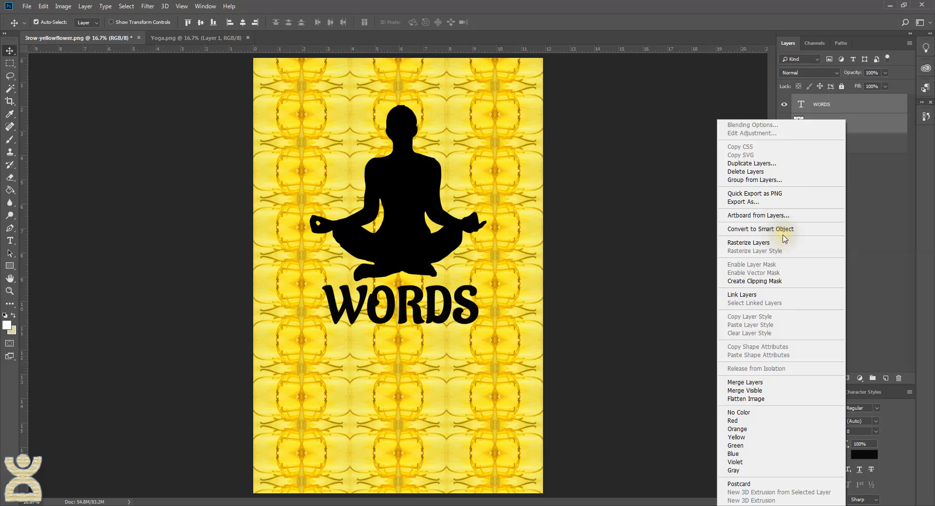
click(774, 382)
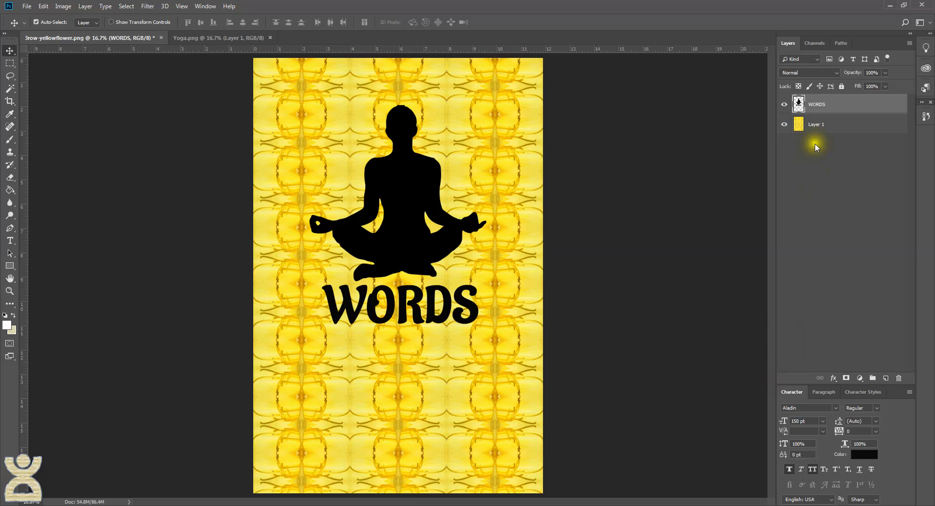
Step: Copy the flower pattern inside the merged WORDS layer's outline to a new layer and hide the other two layers
right_click(799, 104)
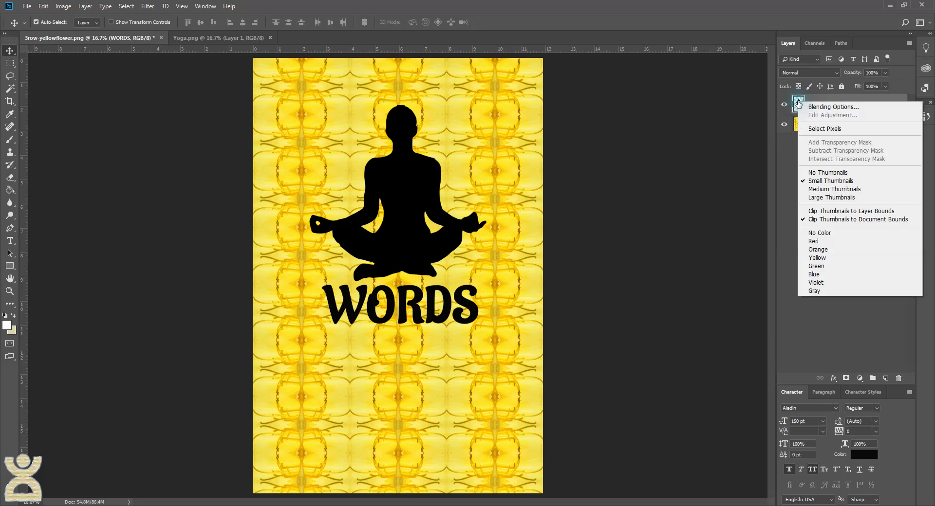
click(836, 130)
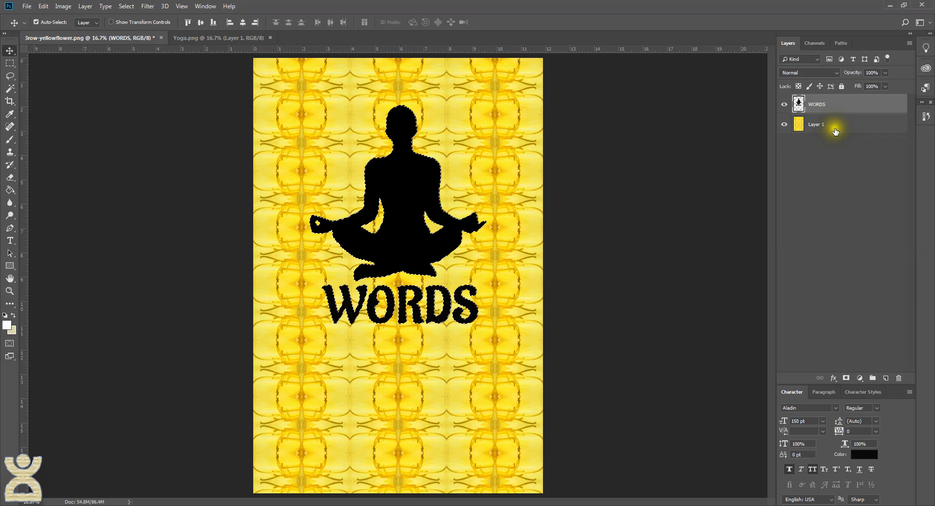
click(855, 129)
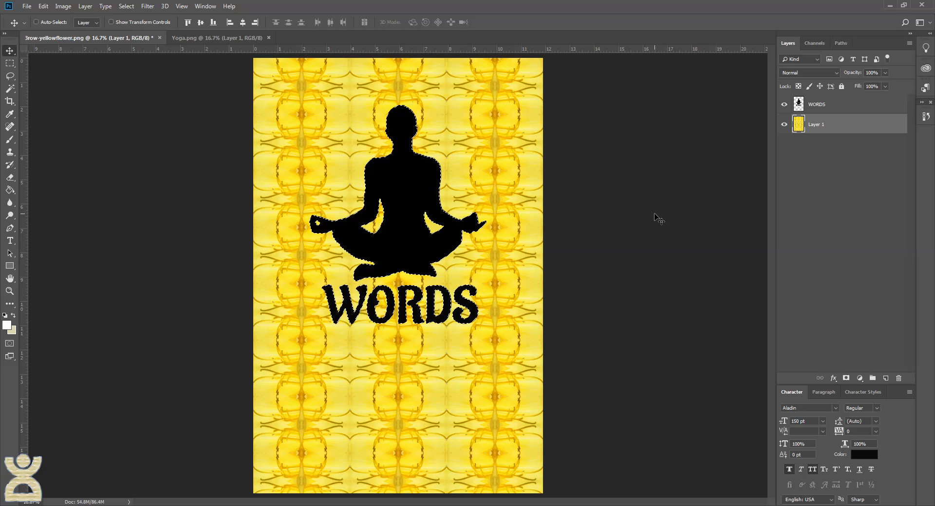
key(ctrl+j)
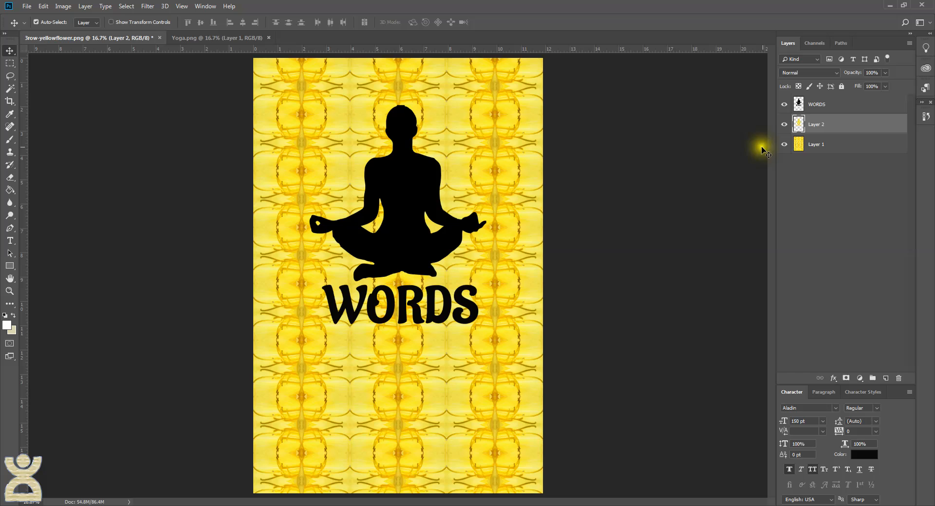
click(783, 146)
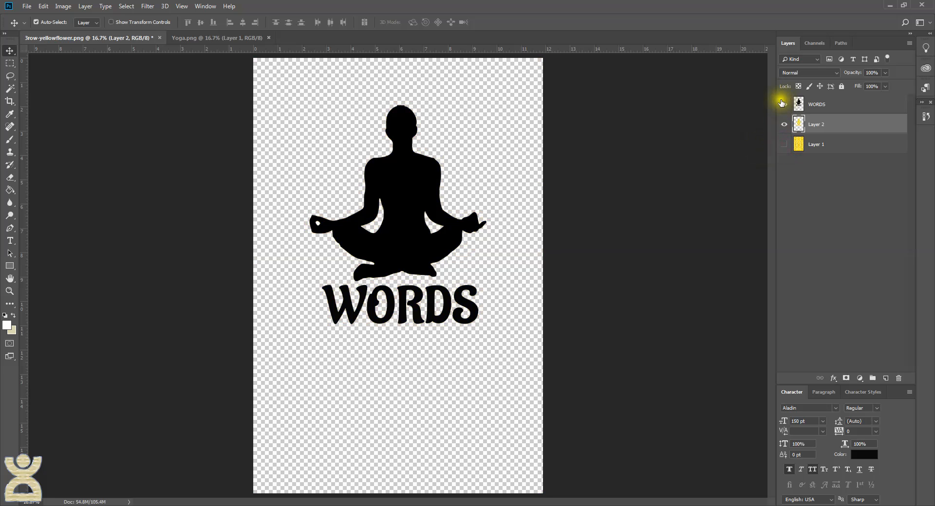
click(783, 105)
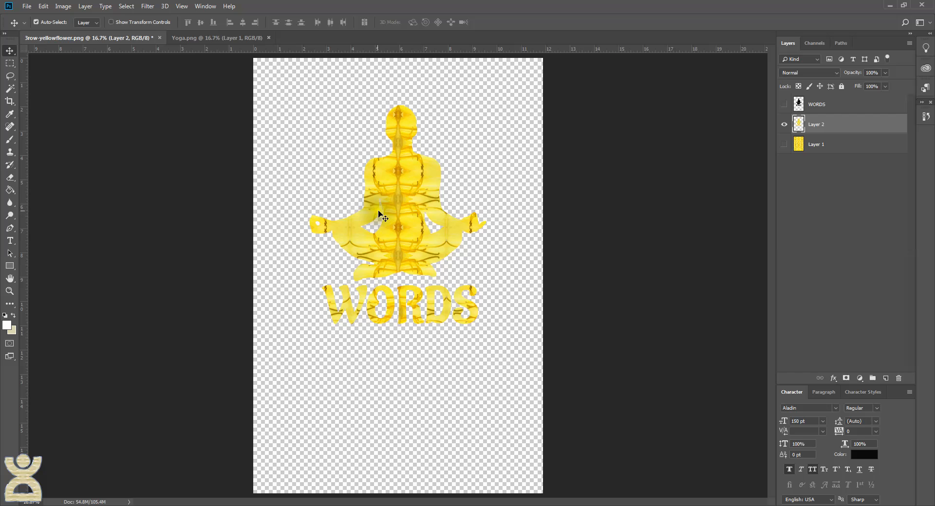
Step: Add a black 51 px Stroke effect positioned outside the pattern-filled silhouette and text
click(833, 379)
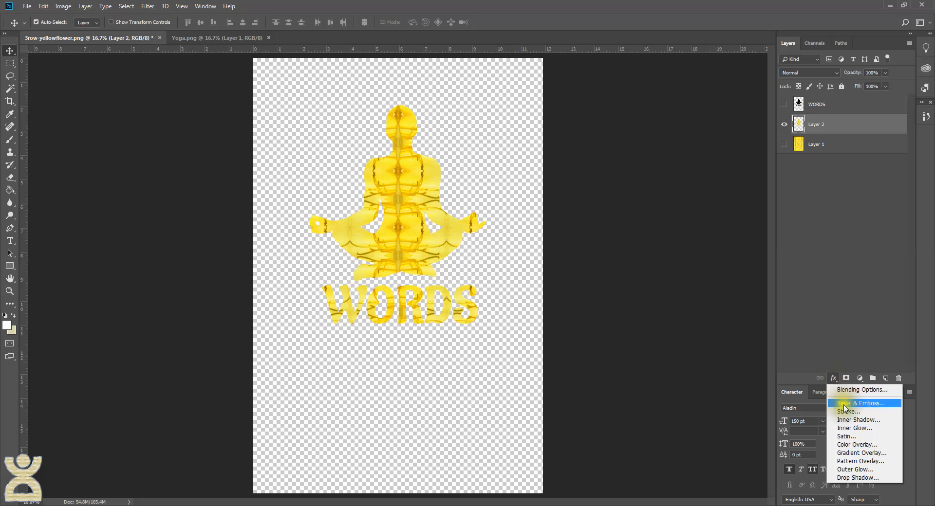
click(860, 412)
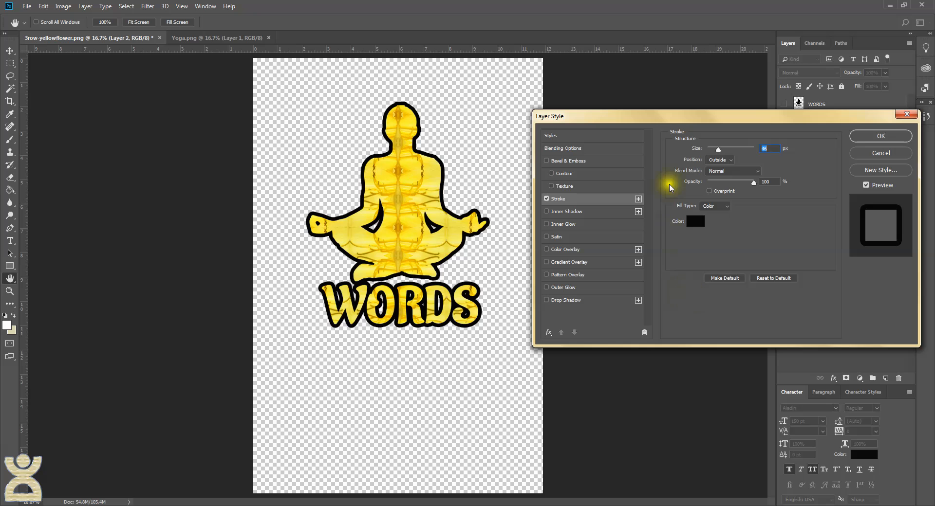
mouse_move(717, 148)
mouse_down()
mouse_move(702, 148)
mouse_move(718, 148)
mouse_up()
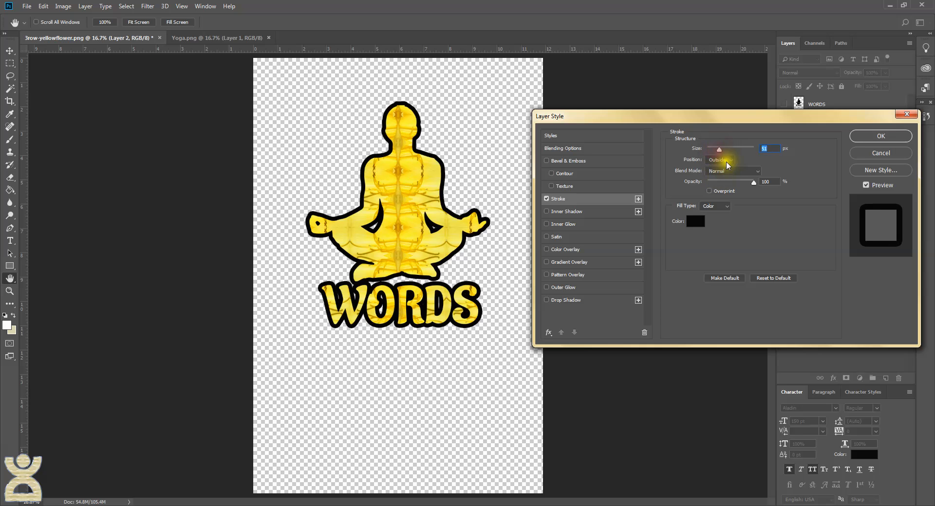
click(720, 160)
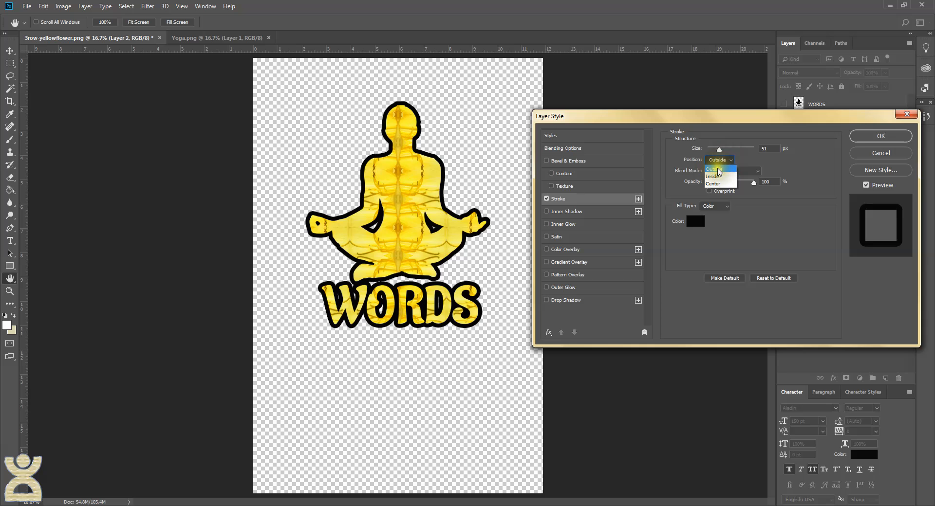
click(751, 154)
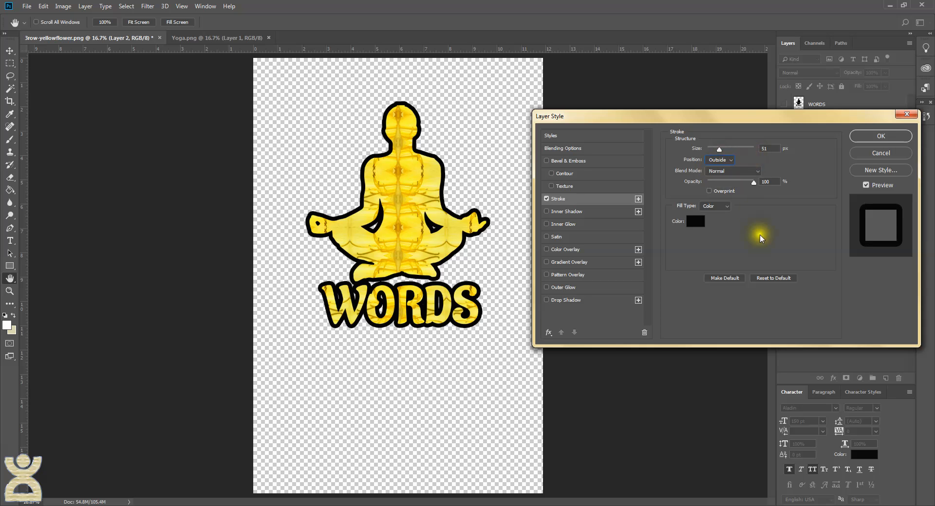
click(872, 135)
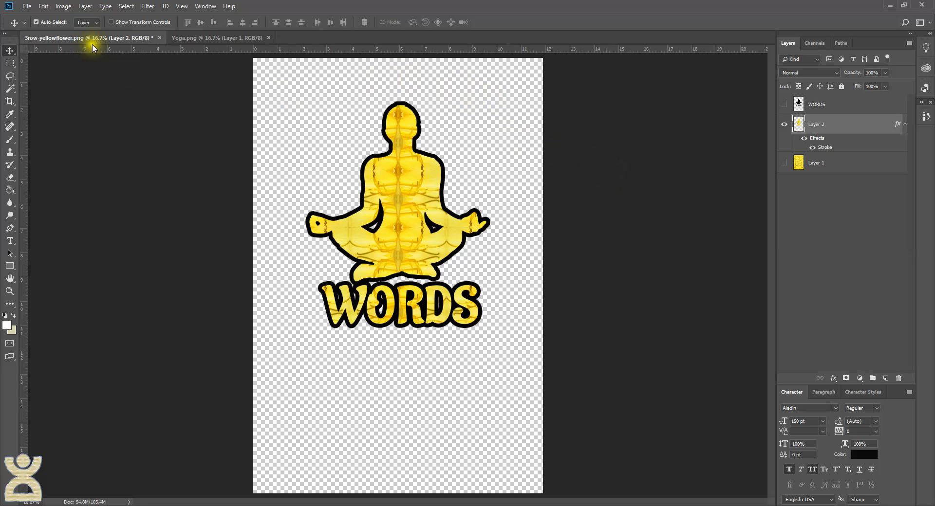
Step: Save the design as a PNG copy named name.png with the large file size (fastest saving) option
click(27, 7)
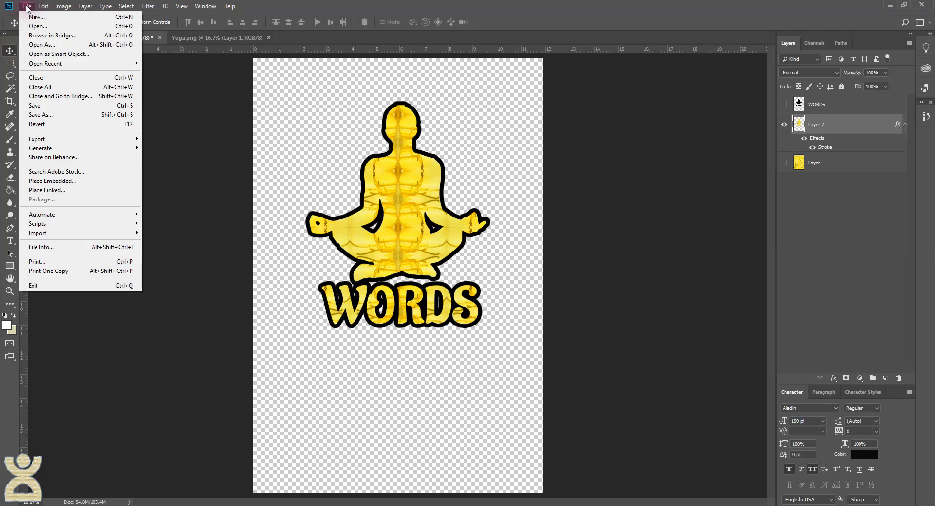
click(58, 117)
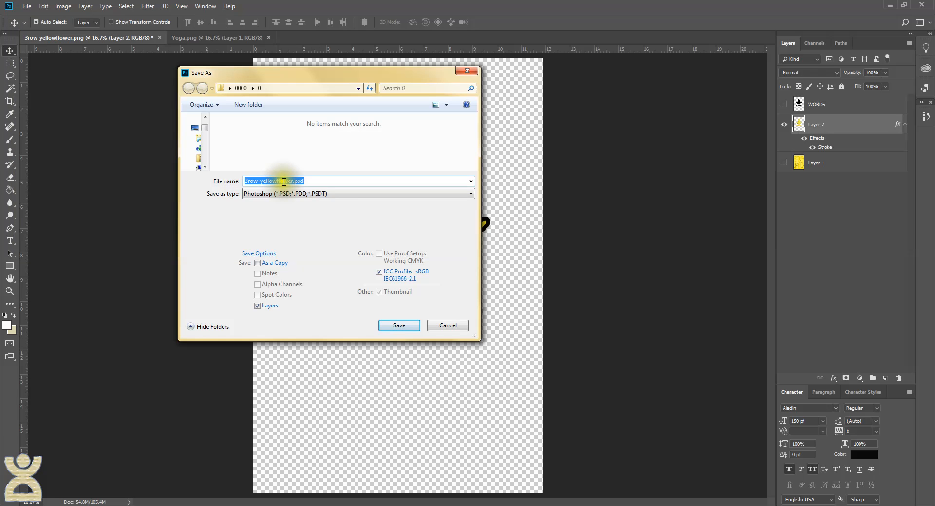
click(257, 194)
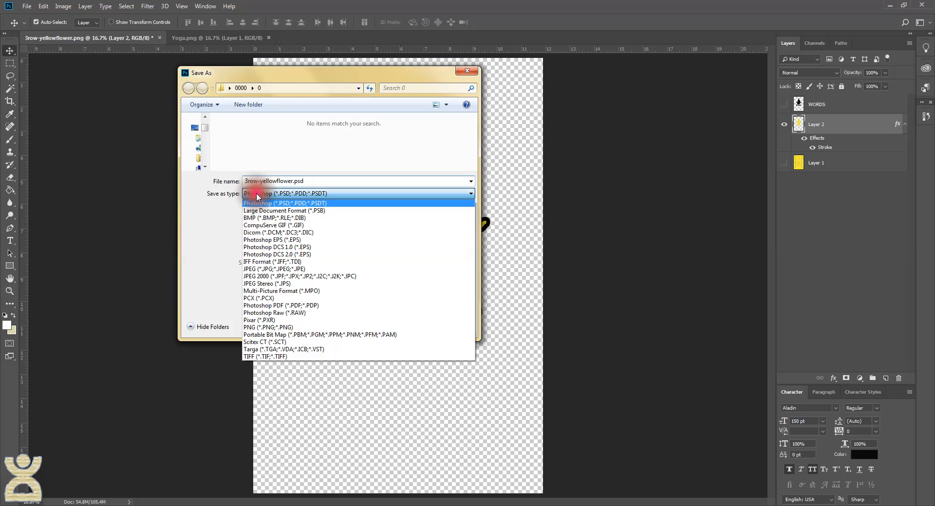
click(265, 330)
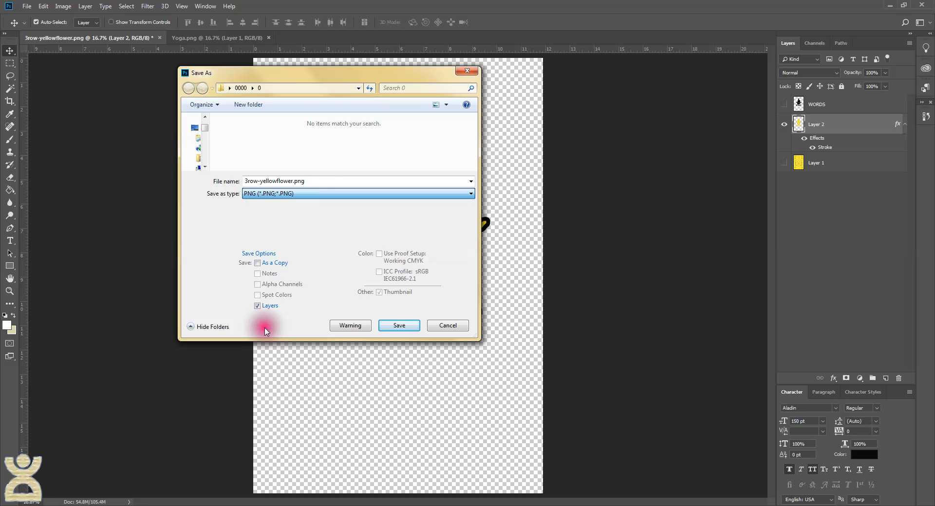
double_click(291, 181)
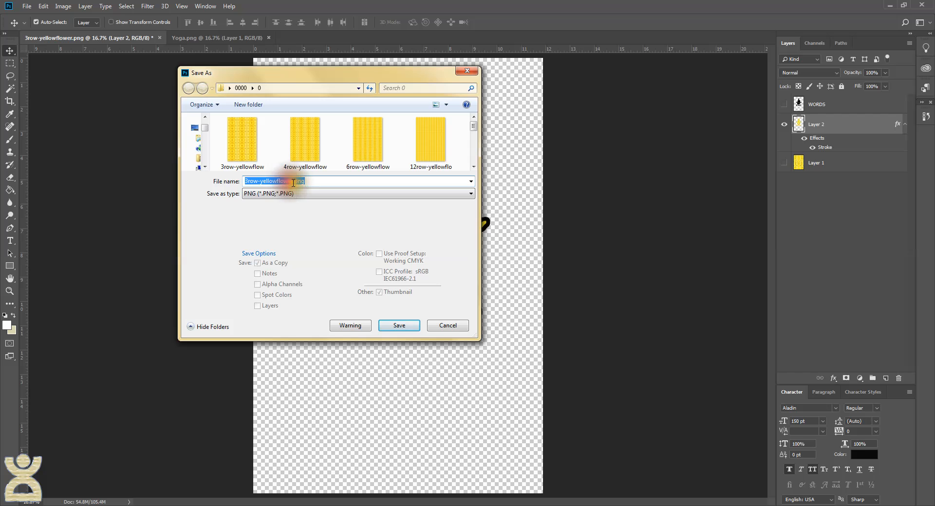
drag(290, 181, 219, 181)
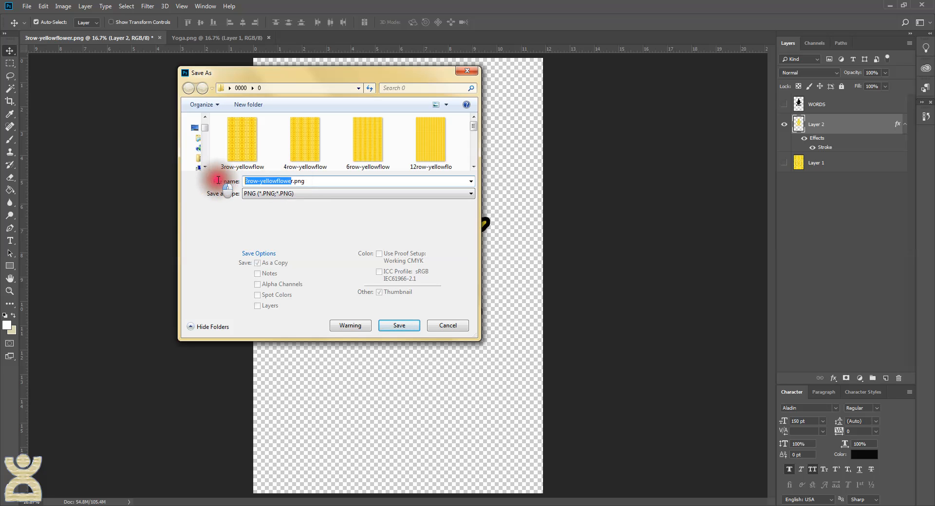
key(BackSpace)
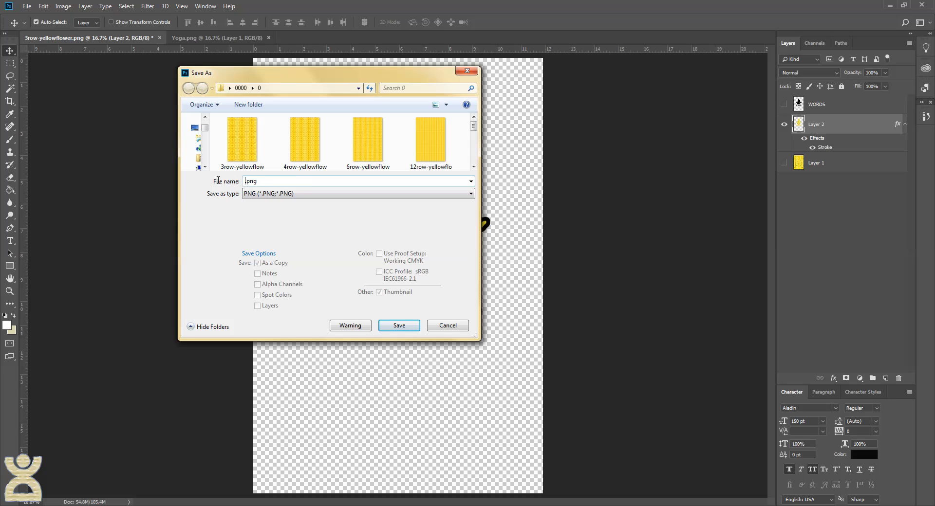
text(name)
click(406, 326)
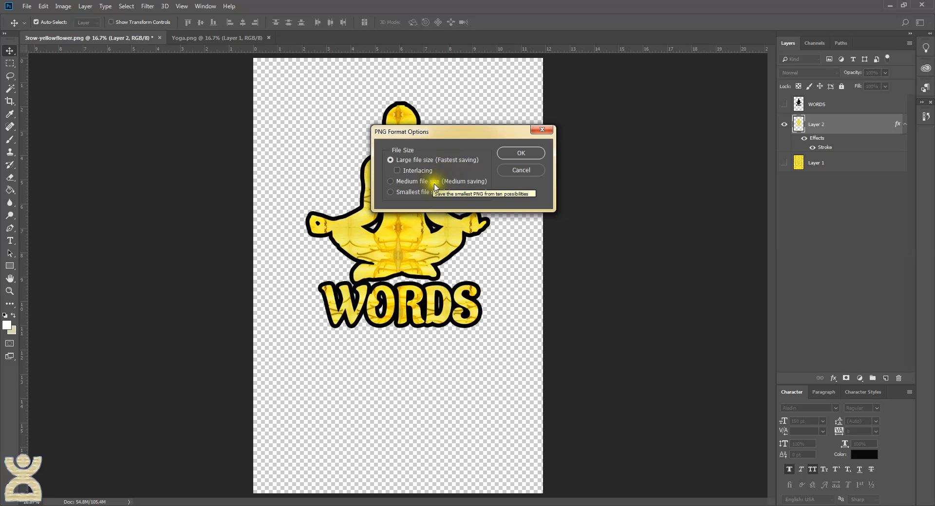
click(531, 152)
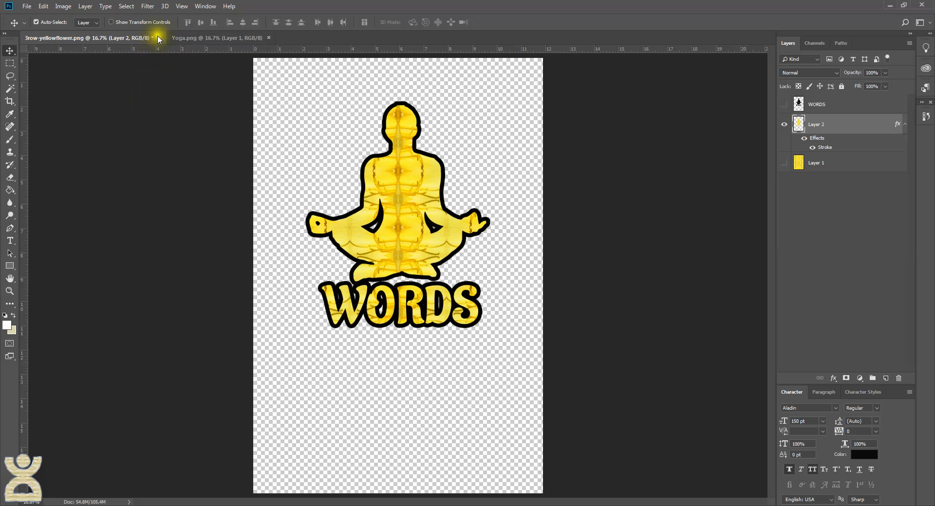
Step: Close 3row-yellowflower.png without saving changes and close Yoga.png
click(159, 38)
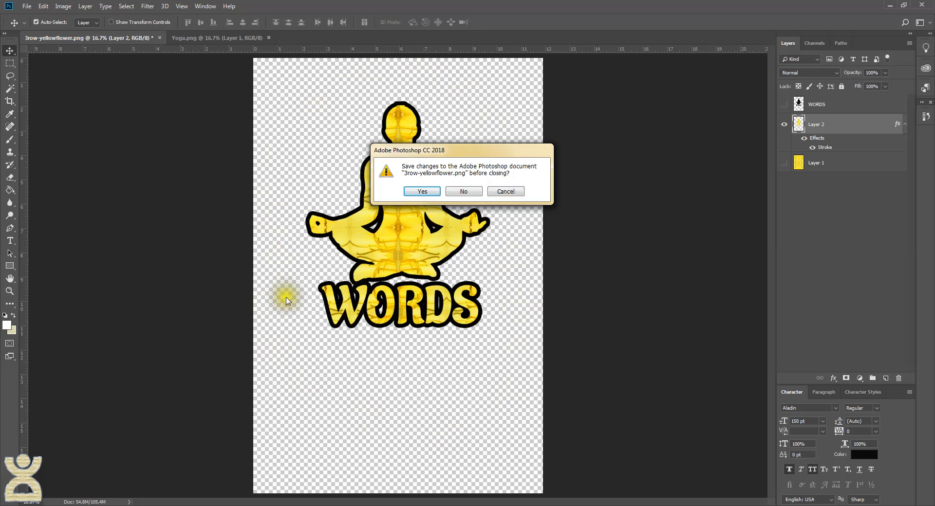
click(460, 191)
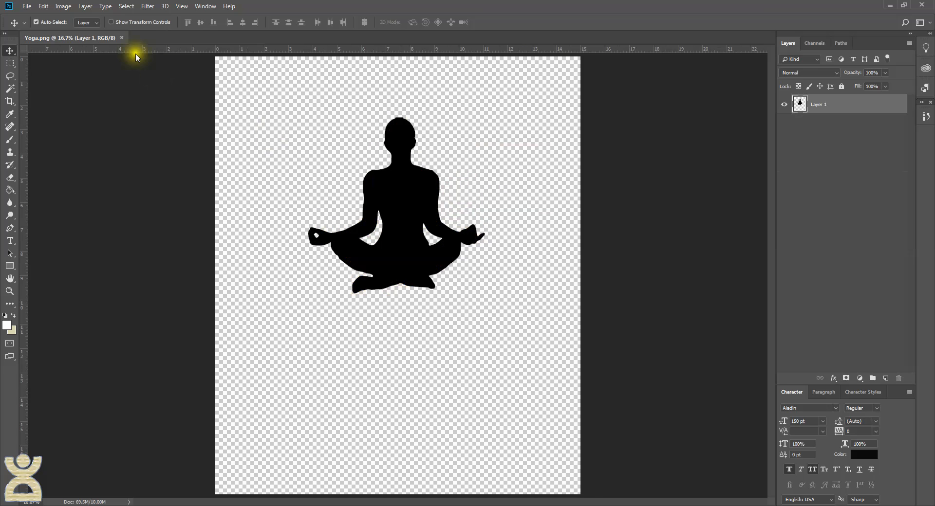
click(121, 38)
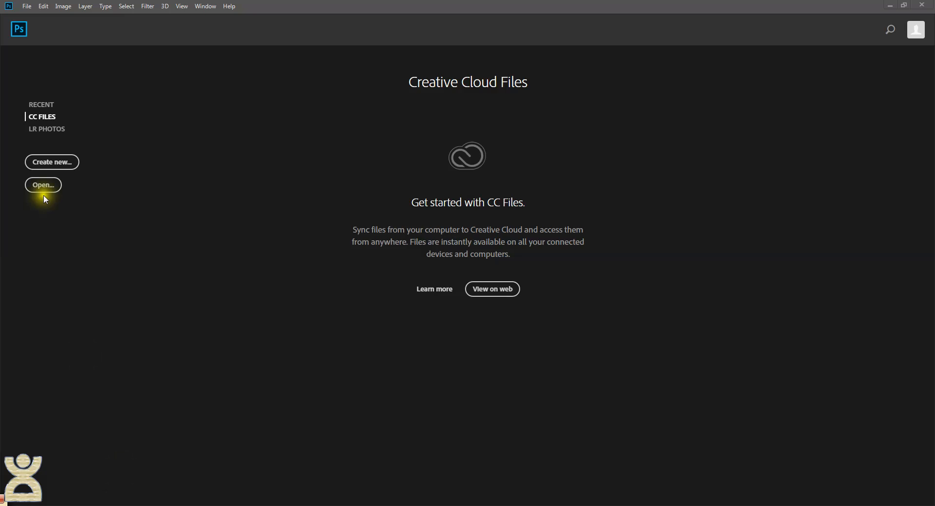
Step: Open the finished design file New File.png
click(27, 8)
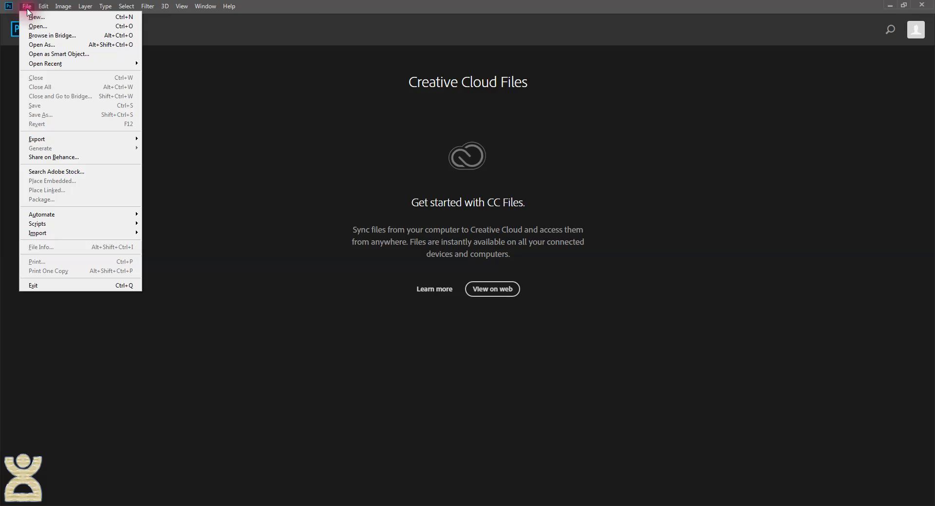
click(42, 28)
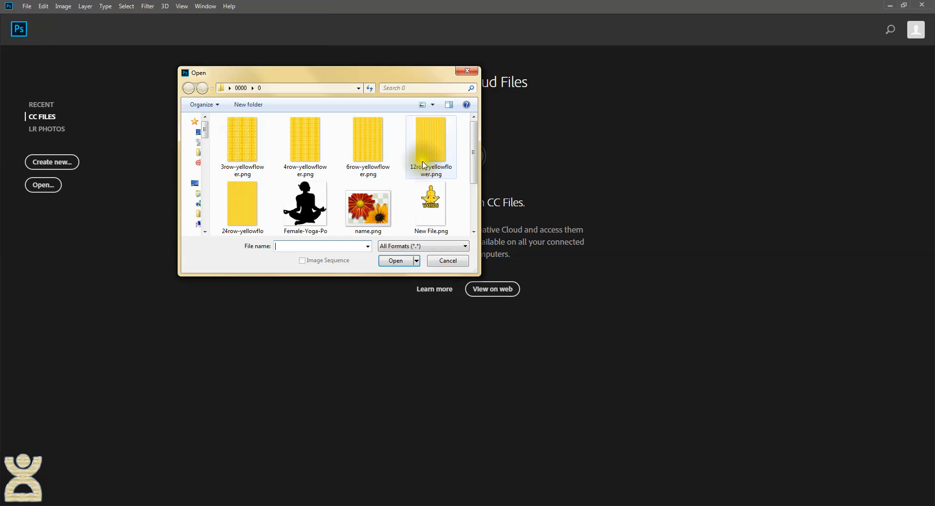
click(437, 199)
double_click(437, 198)
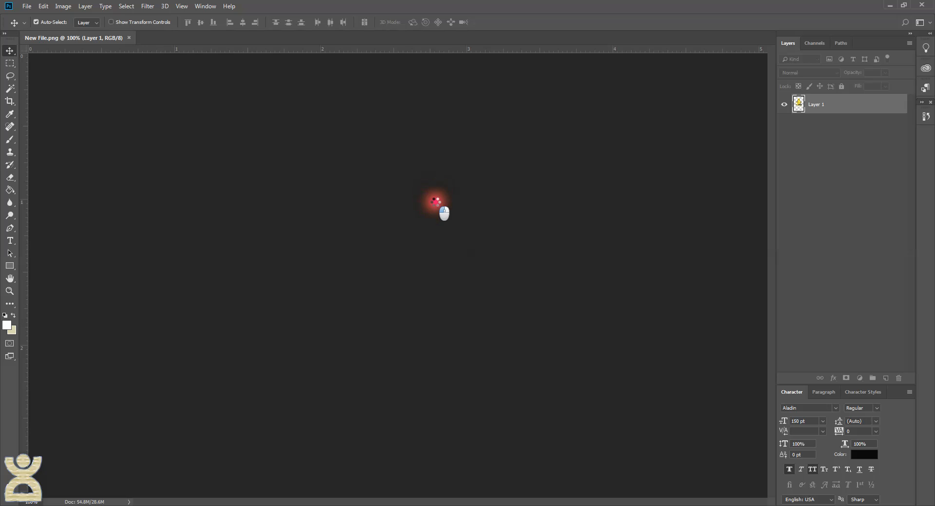
Step: Open Yoga PDND.png from the same folder
click(27, 6)
click(36, 23)
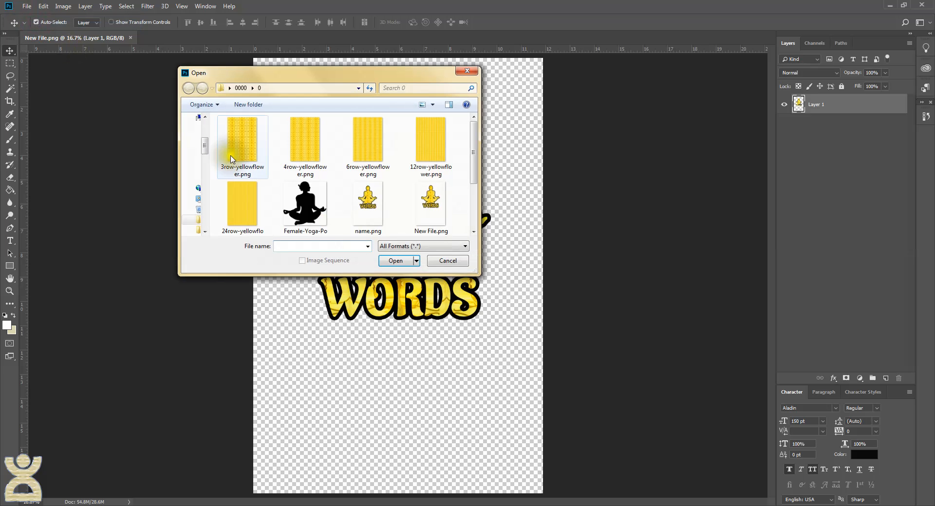
scroll(475, 193, down, 3)
scroll(475, 192, down, 2)
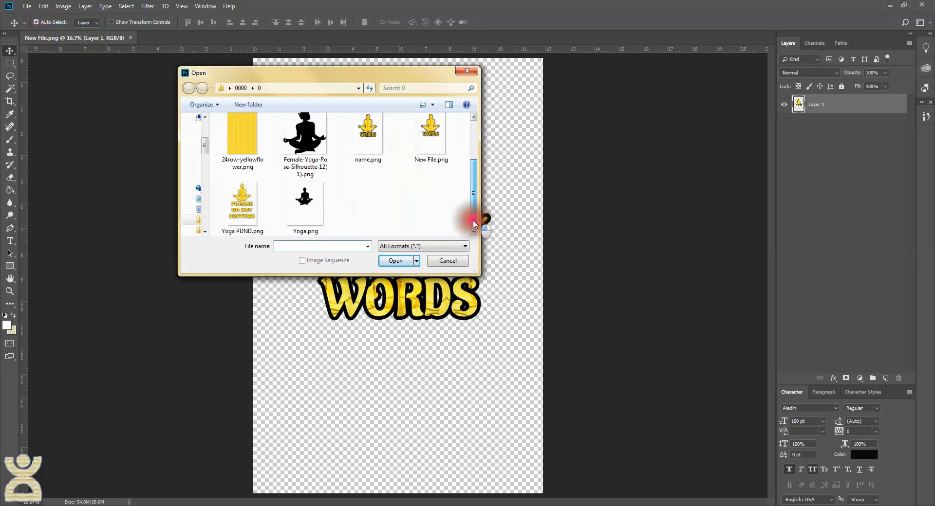
double_click(244, 200)
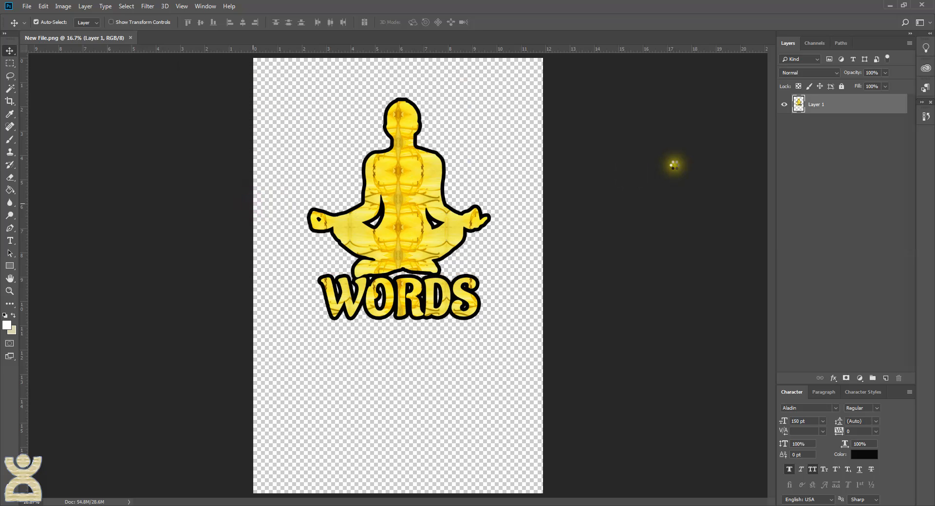